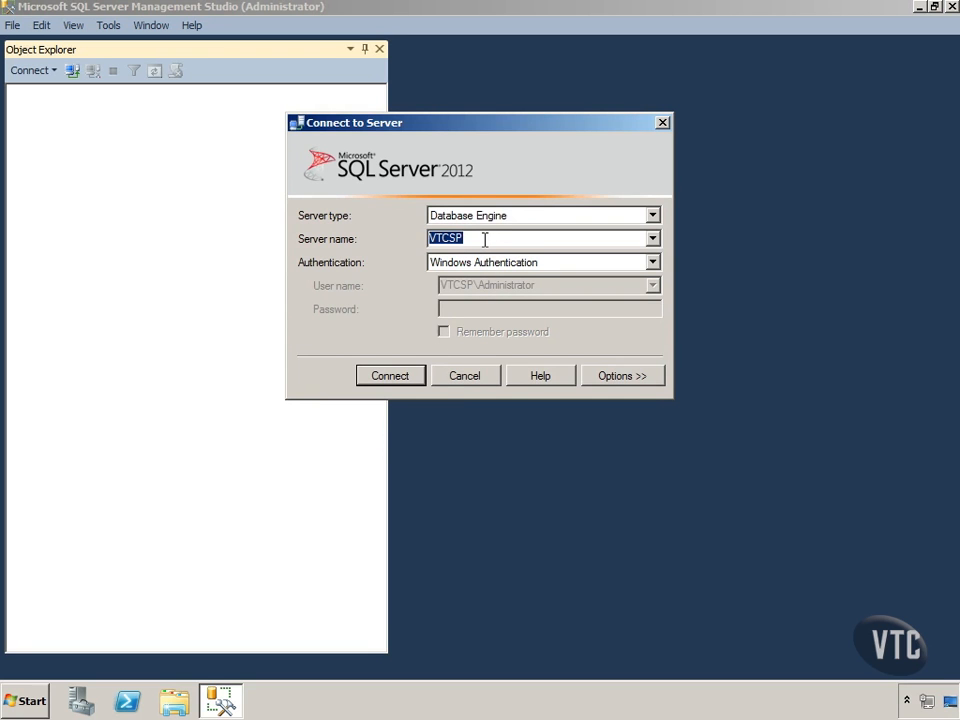
Connect to the VTCSP Database Engine server using Windows Authentication.
left_click(653, 239)
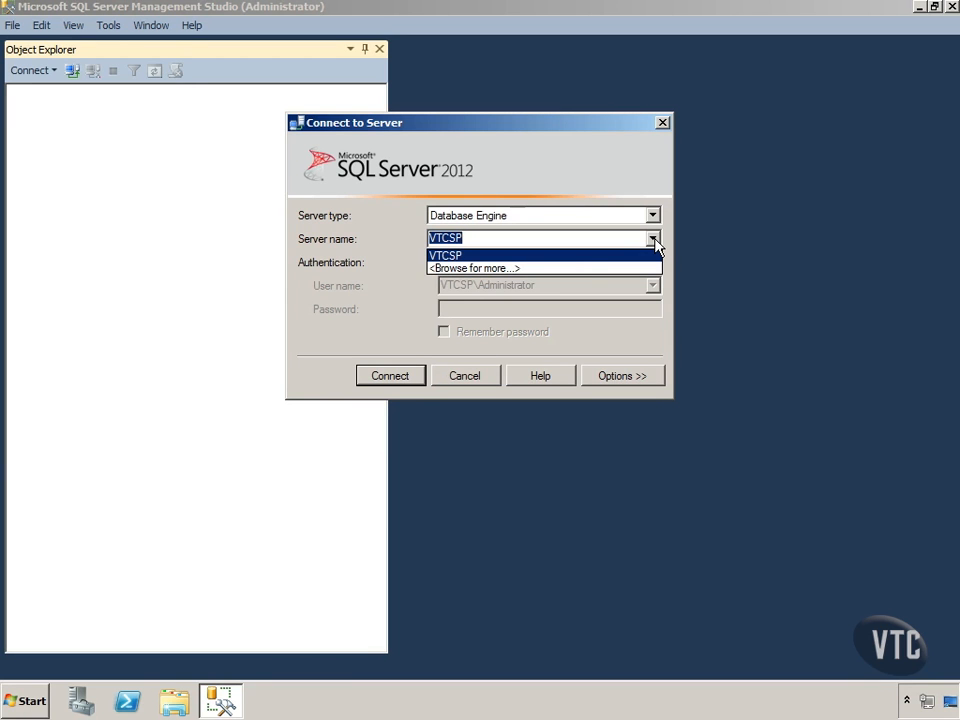
left_click(531, 242)
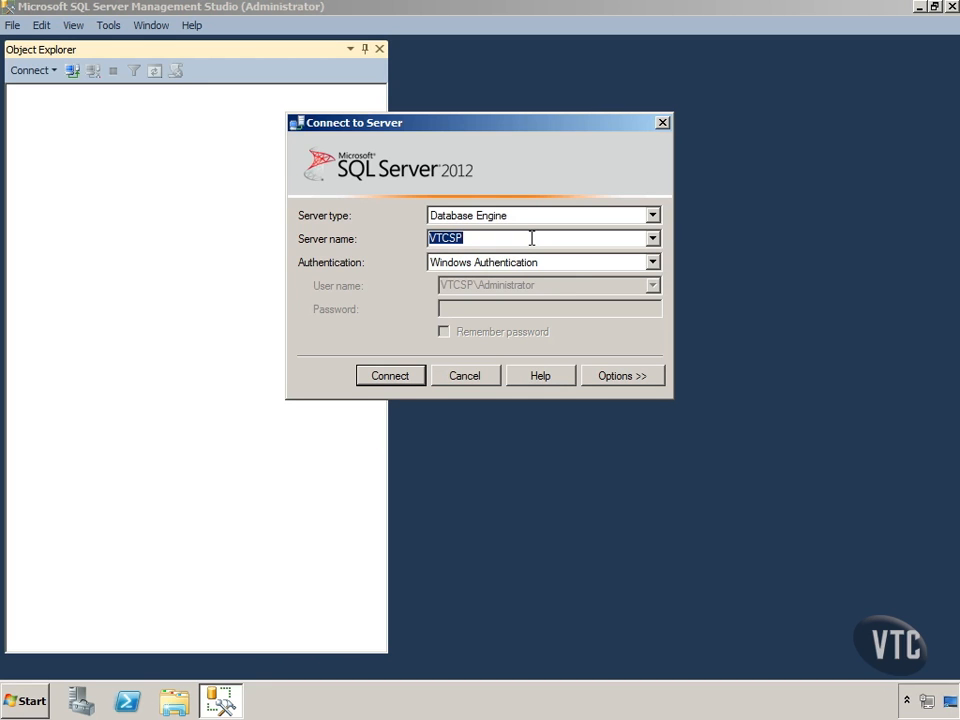
left_click(410, 375)
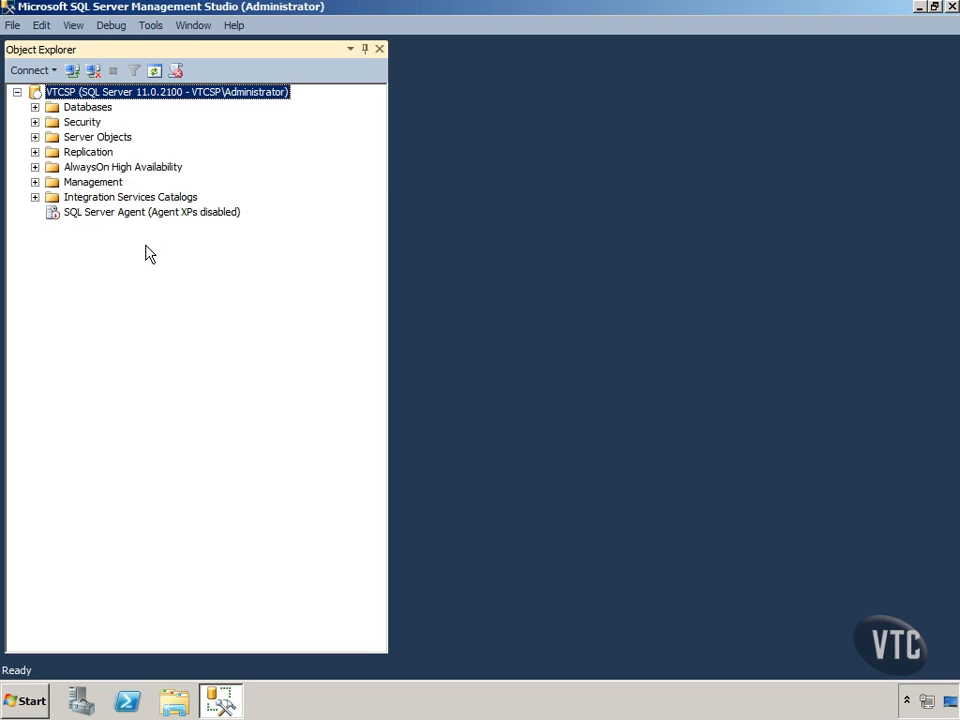
left_click(55, 70)
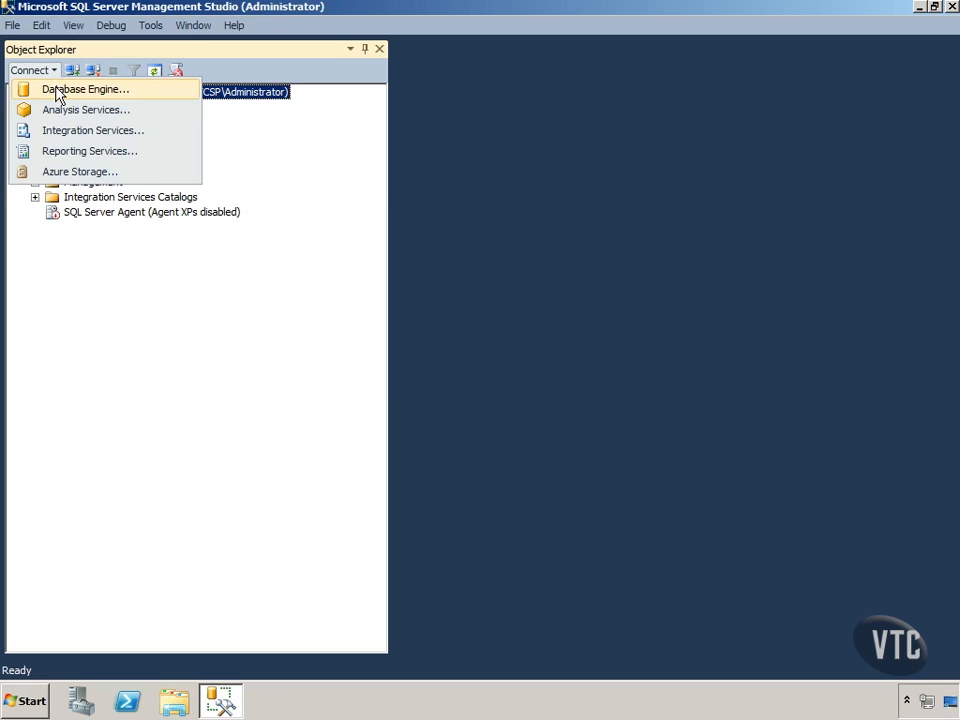
left_click(57, 91)
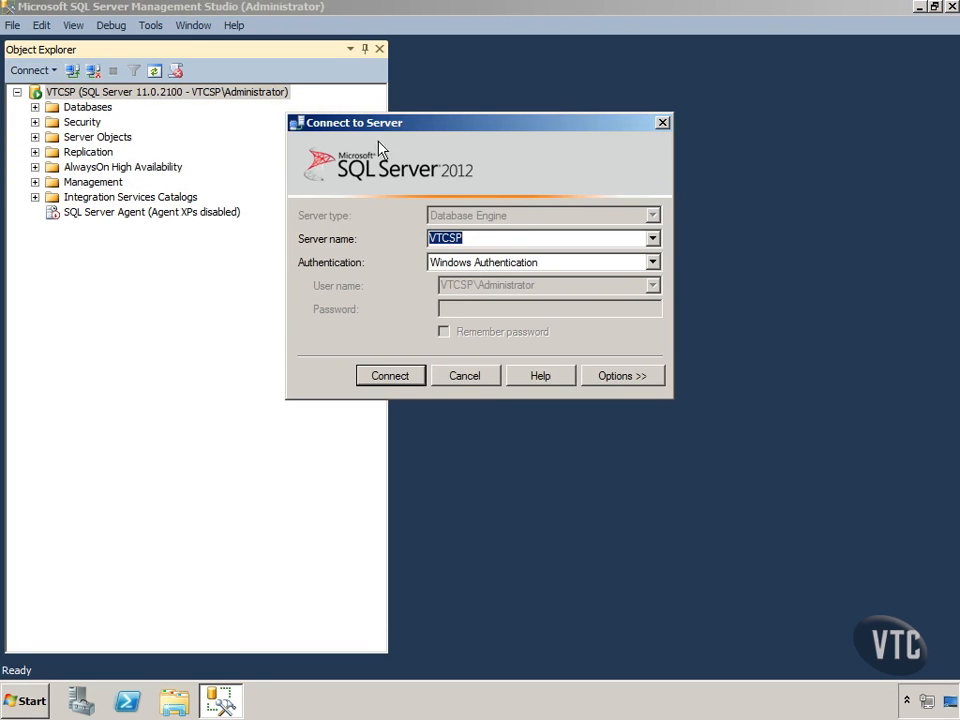
left_click(491, 372)
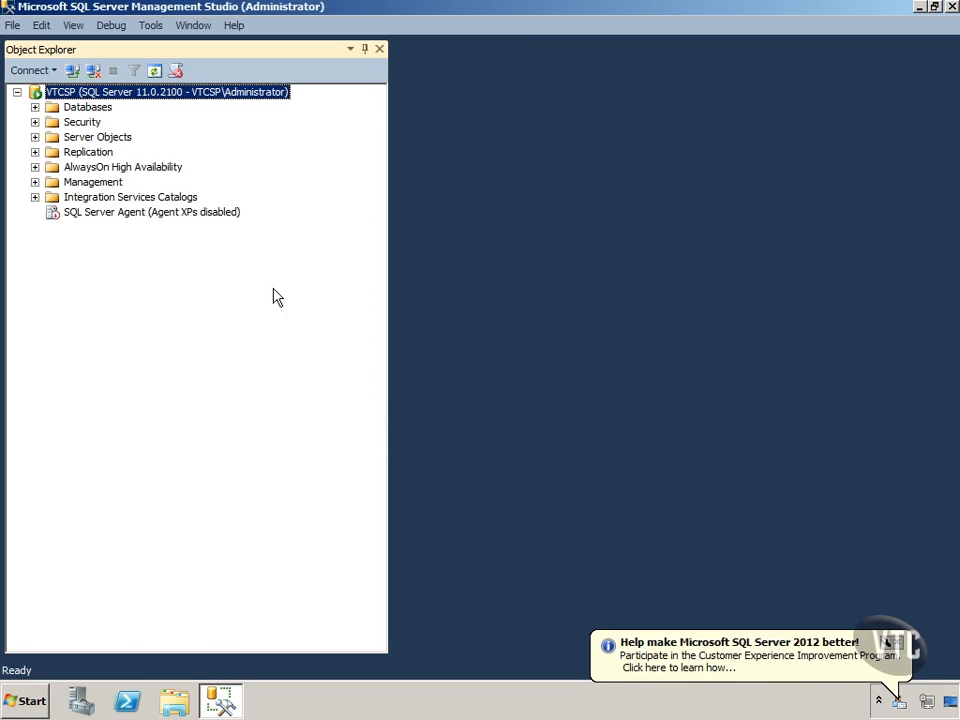
Dismiss the customer experience notification and check the computer name in the Windows system properties.
left_click(886, 640)
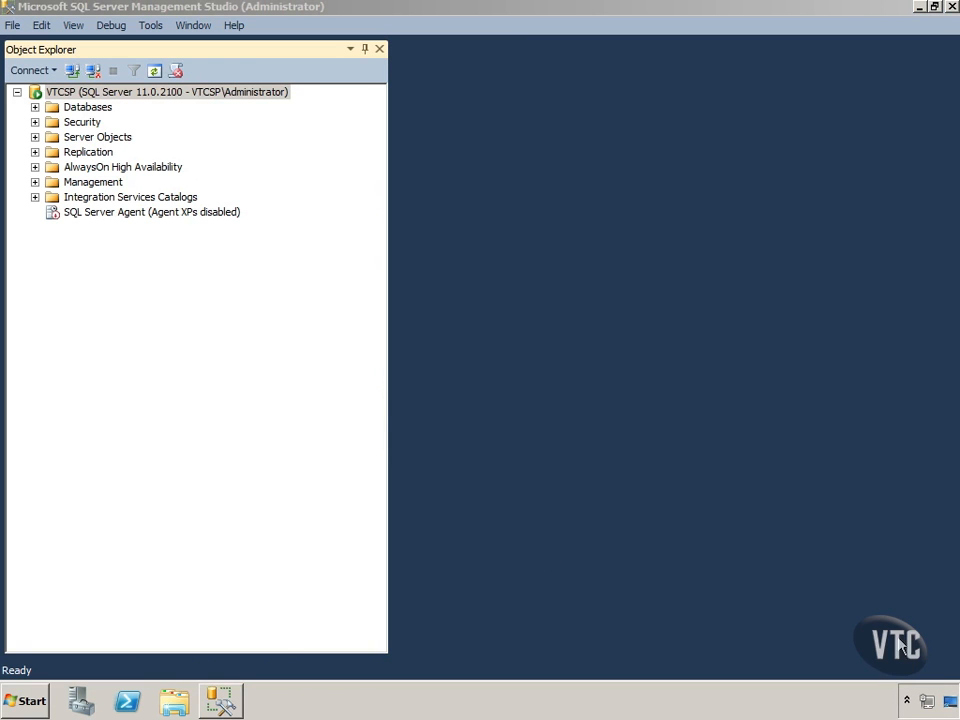
left_click(30, 700)
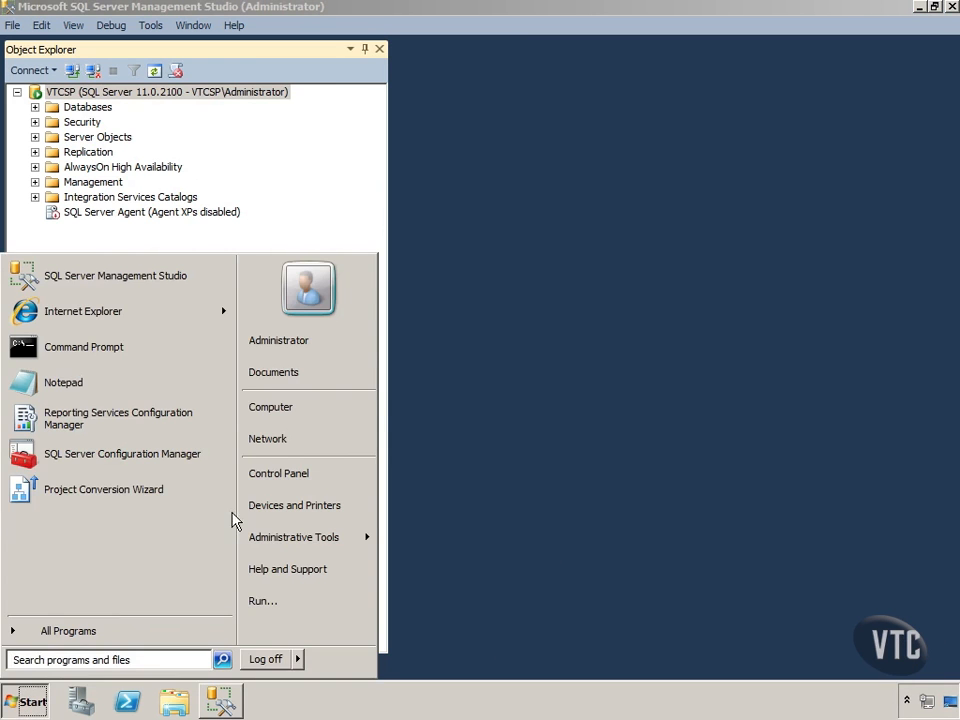
right_click(272, 407)
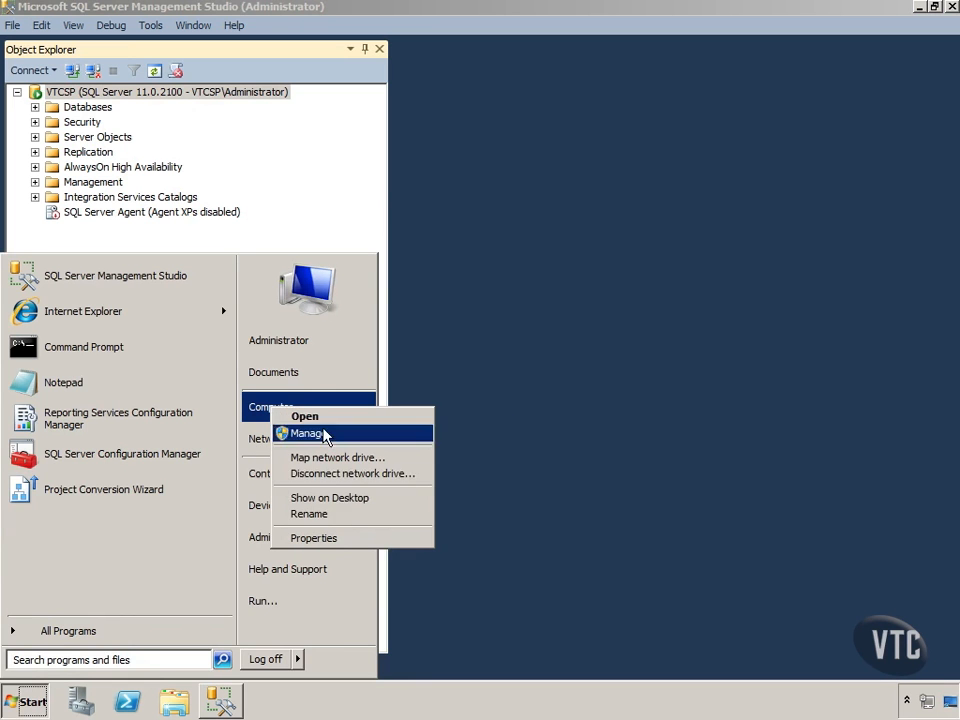
left_click(343, 541)
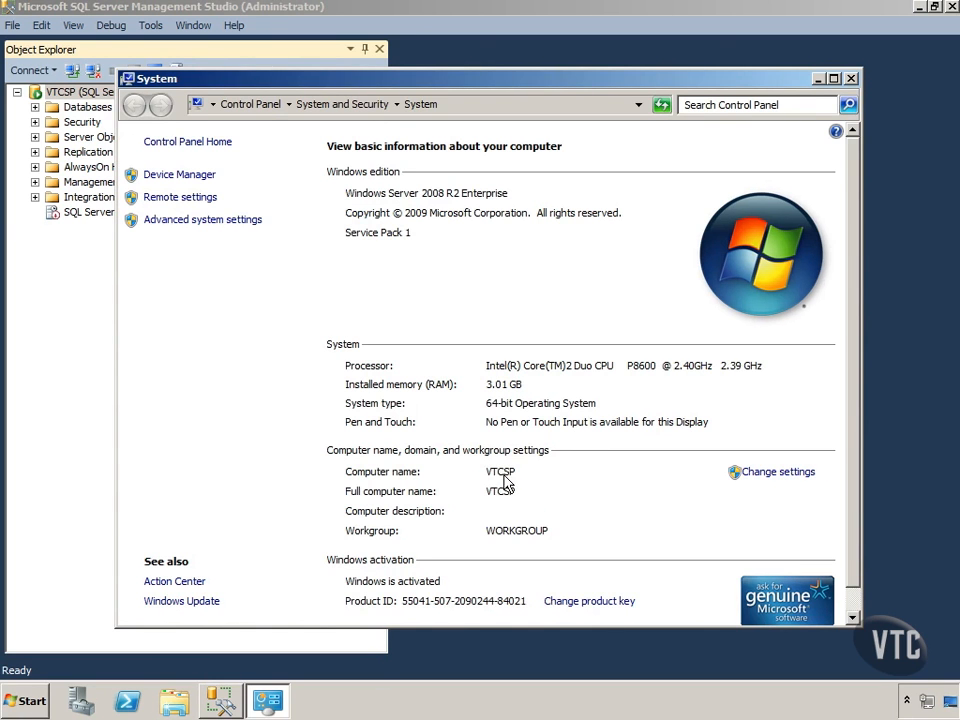
left_click(851, 79)
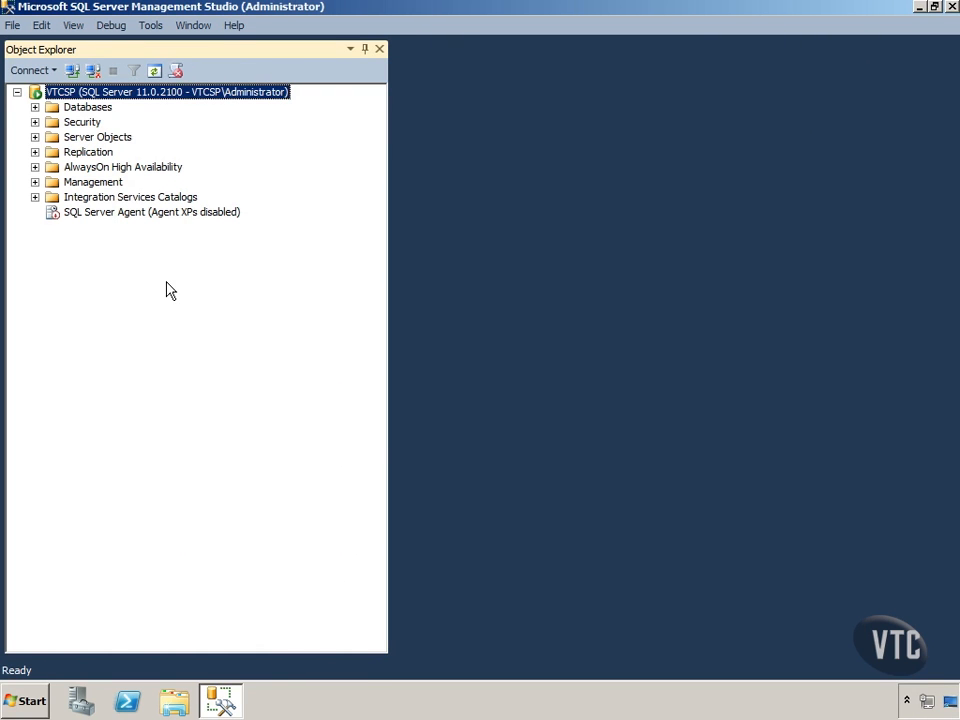
Expand the server's Databases folder and look at the AdventureWorks2012 and AdventureWorksDW2012 databases.
left_click(35, 107)
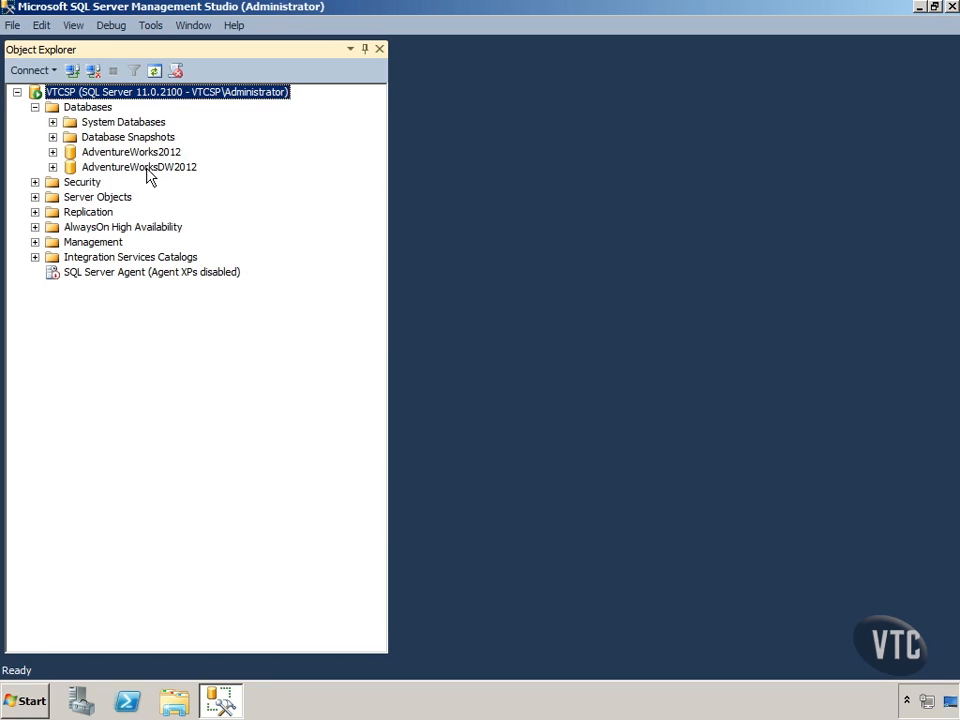
left_click(146, 153)
left_click(145, 169)
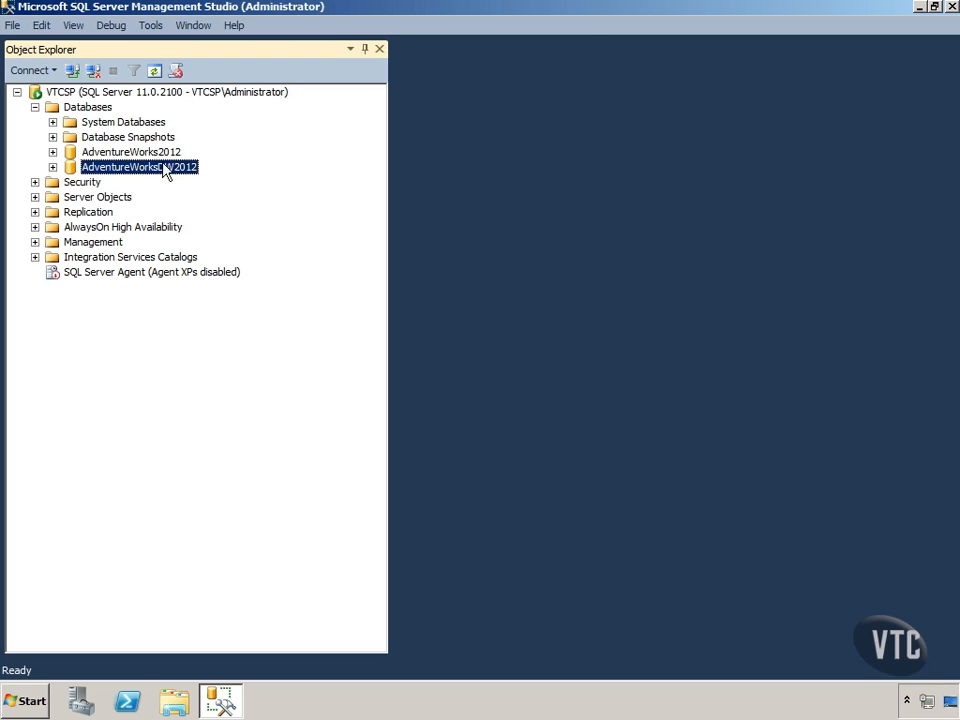
key("Up")
key("Down")
Start a new database on the server and name it VTCDW.
left_click(80, 110)
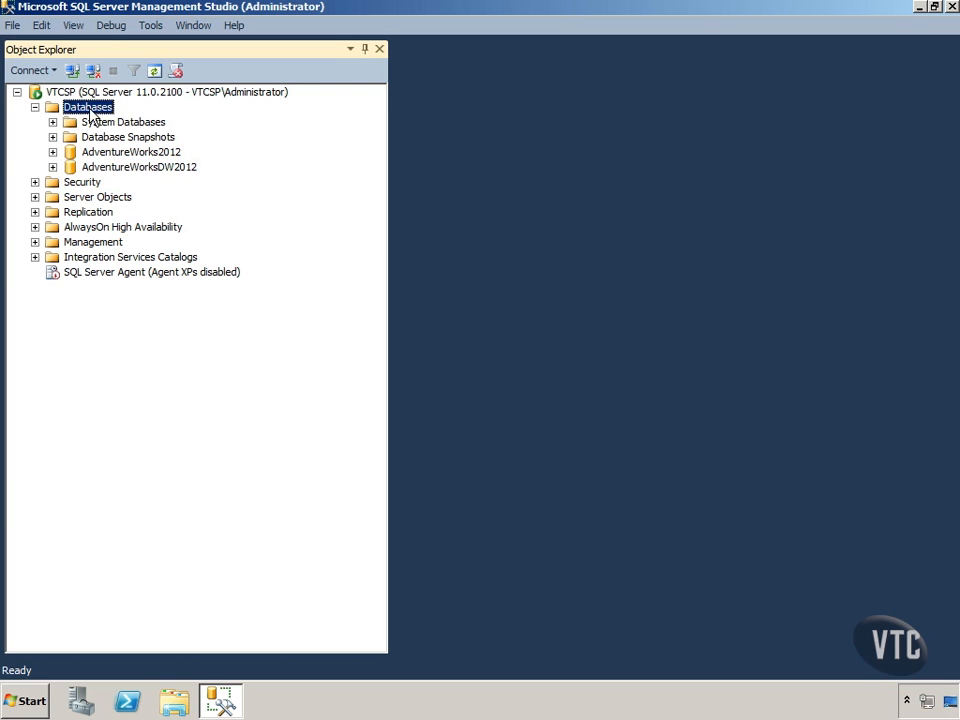
right_click(90, 110)
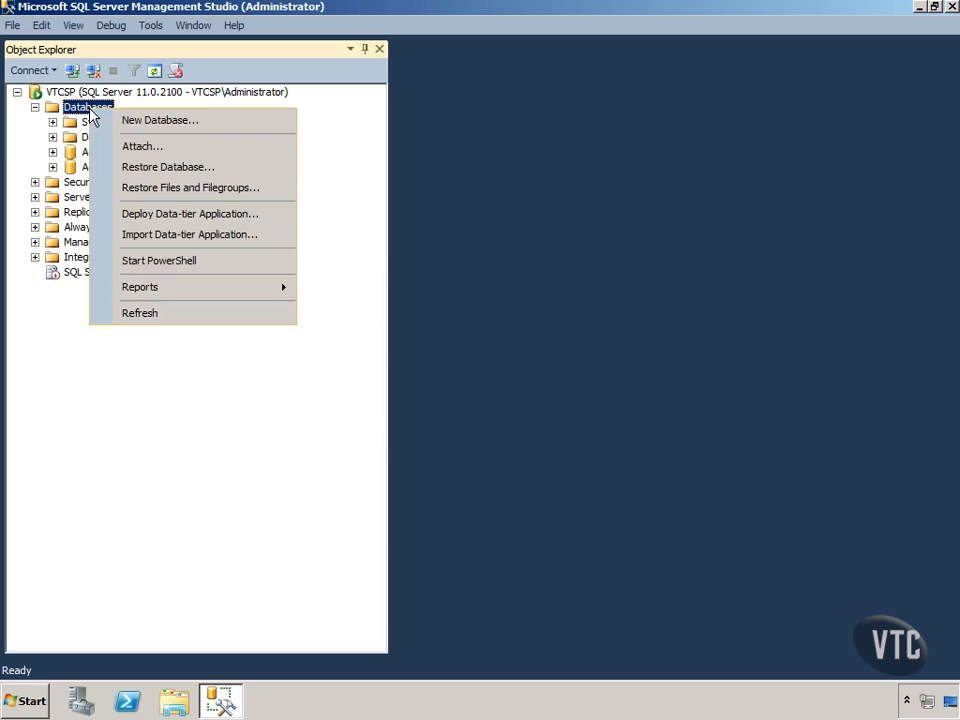
left_click(153, 120)
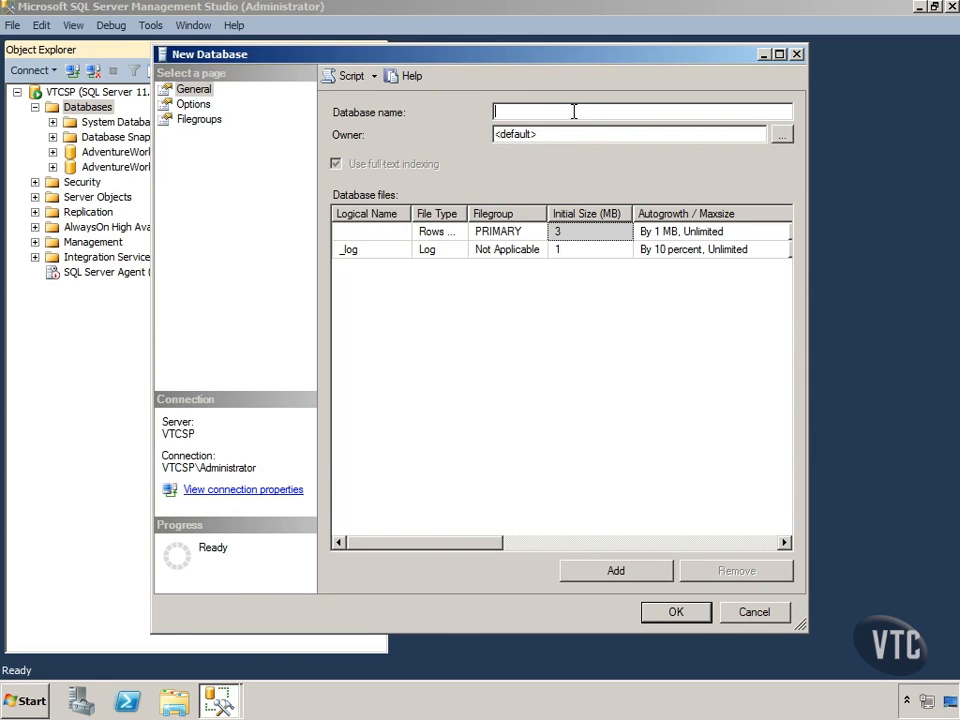
type("VTCDW")
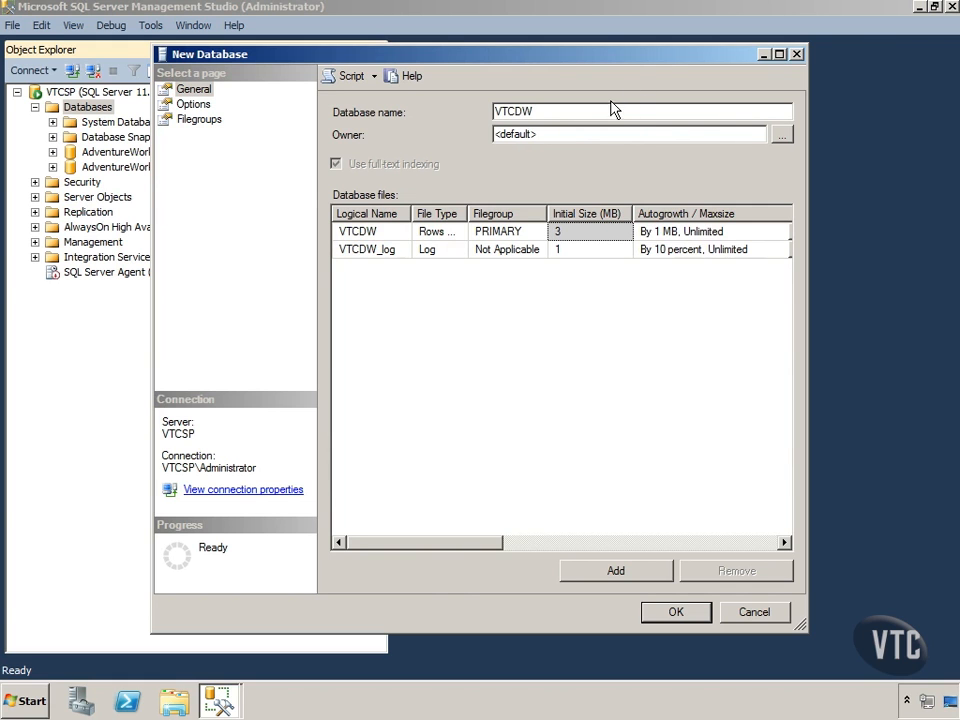
Set the new database's owner to VTCSP\Administrator by browsing the available logins.
left_click(782, 133)
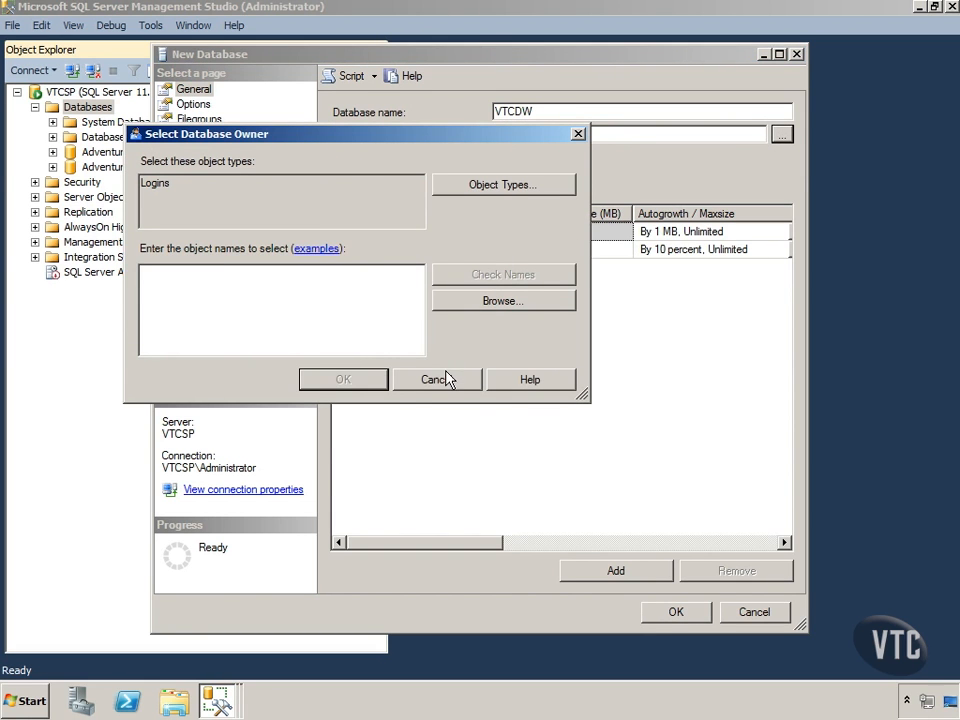
left_click(497, 301)
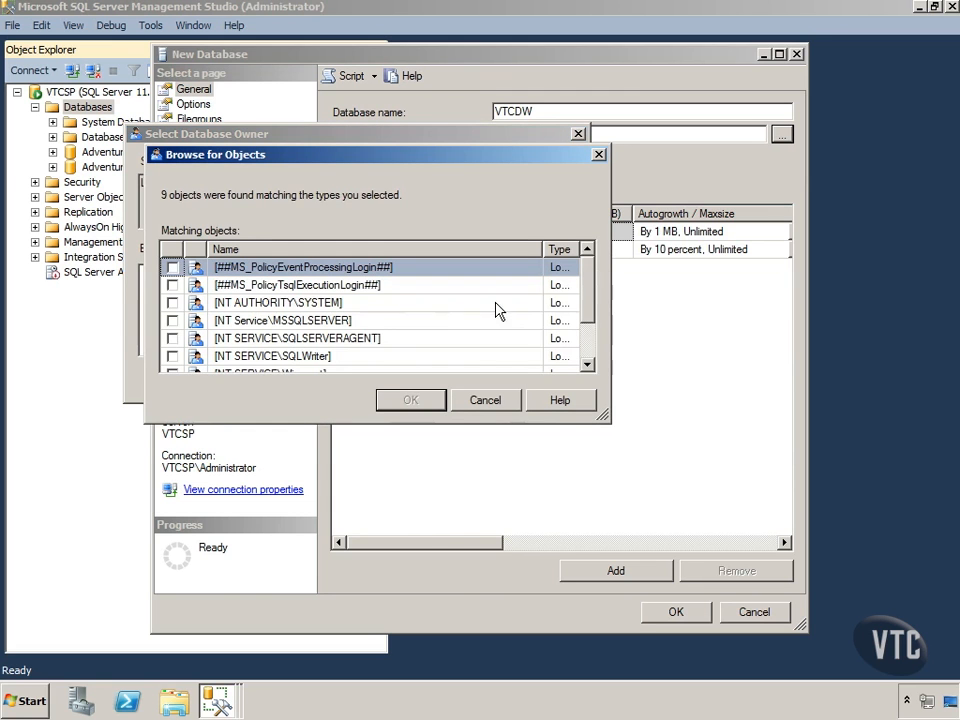
left_click_drag(585, 304, 585, 346)
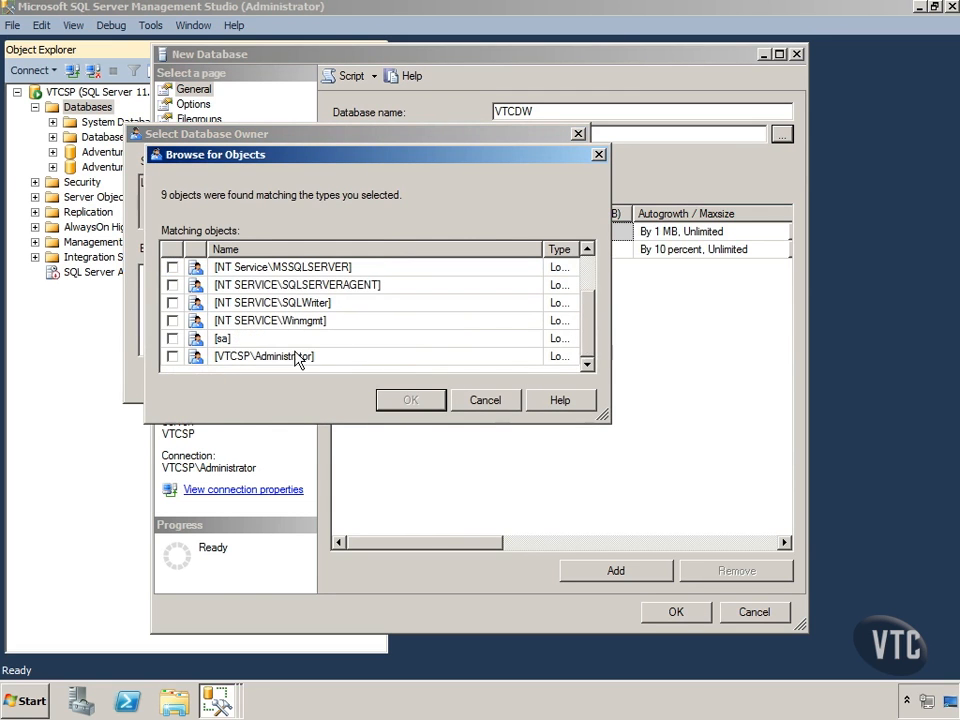
left_click(172, 356)
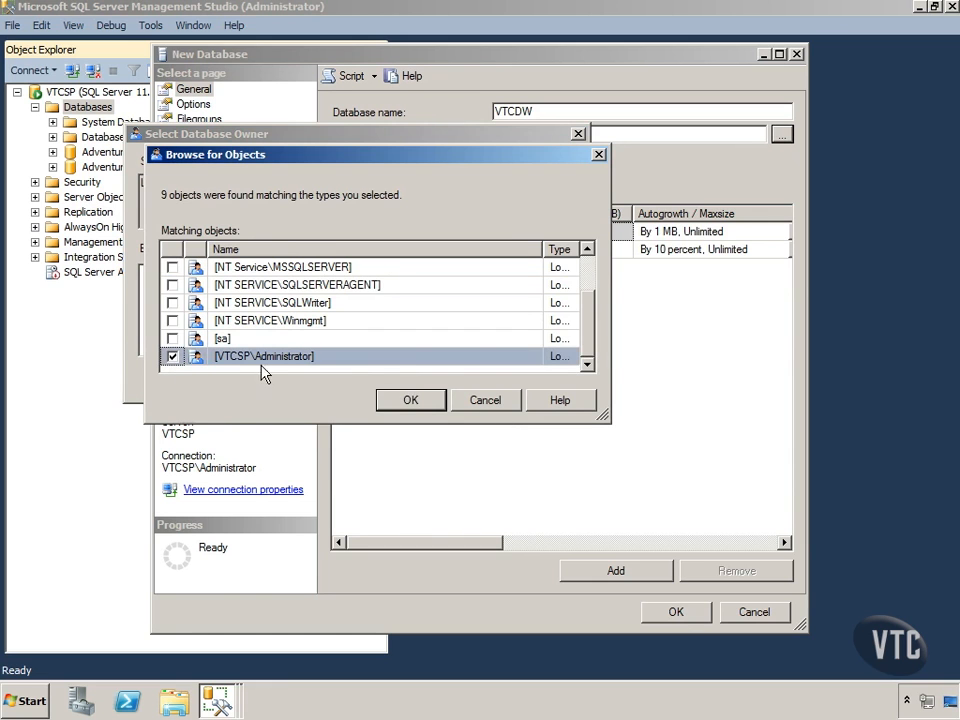
left_click(409, 397)
left_click(361, 384)
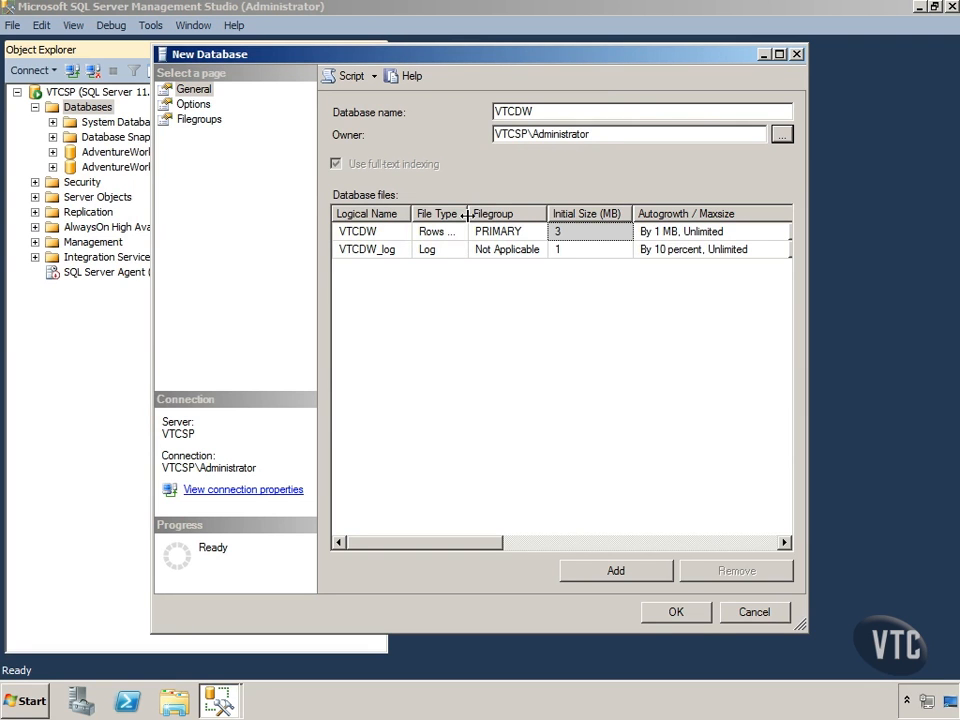
Widen the File Type column and the dialog, and set the VTCDW data file's initial size to 100 MB.
left_click_drag(467, 214, 486, 214)
left_click_drag(152, 250, 51, 250)
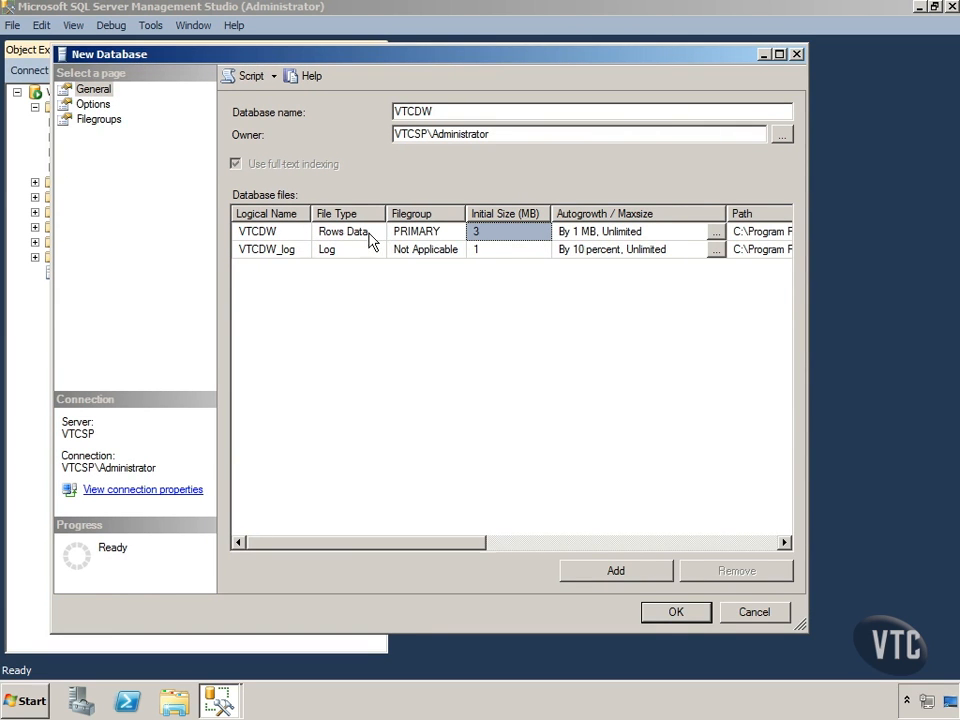
left_click(489, 232)
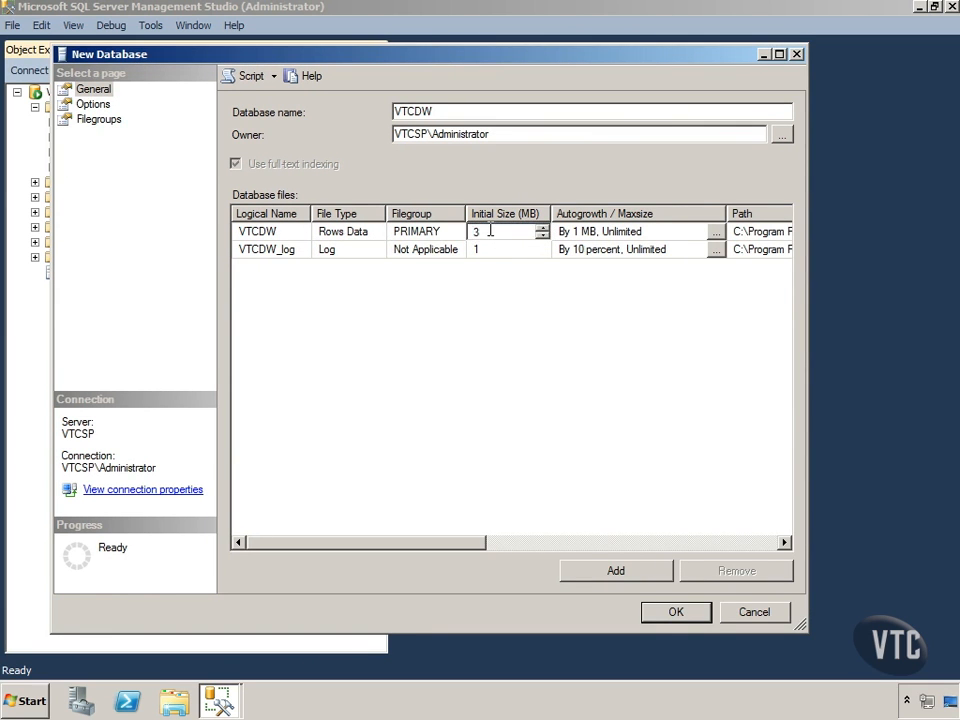
left_click_drag(489, 232, 465, 231)
type("100")
Set the VTCDW data file's autogrowth to 10 MB with unlimited maximum size.
left_click(718, 233)
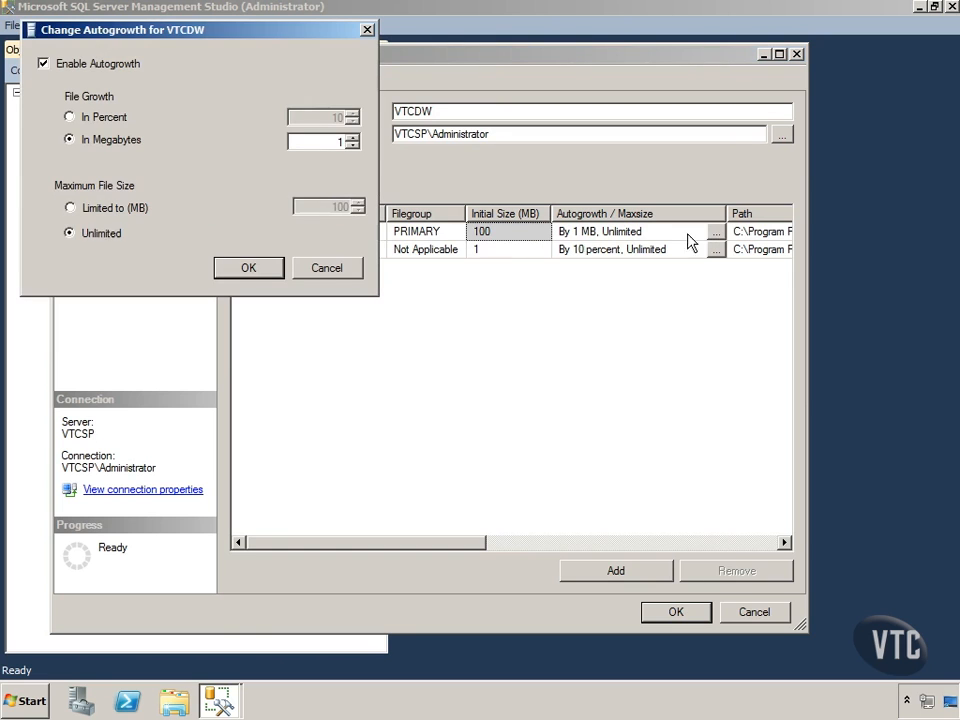
type("8")
left_click(353, 137)
left_click(353, 137)
left_click(278, 269)
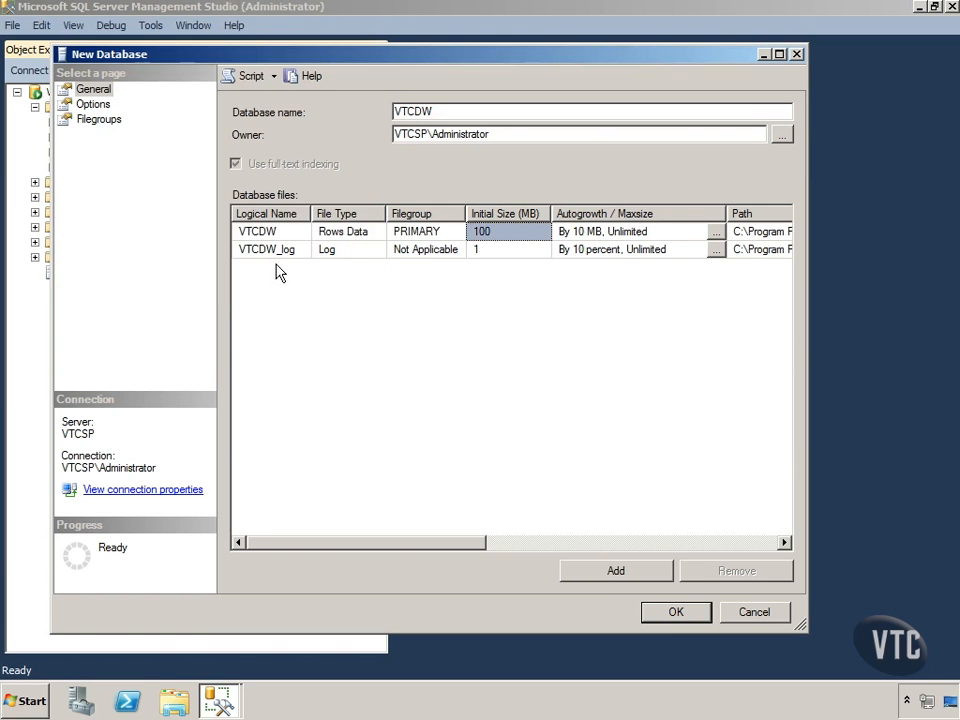
Review the path and file name columns of the VTCDW database files.
left_click_drag(478, 544, 693, 548)
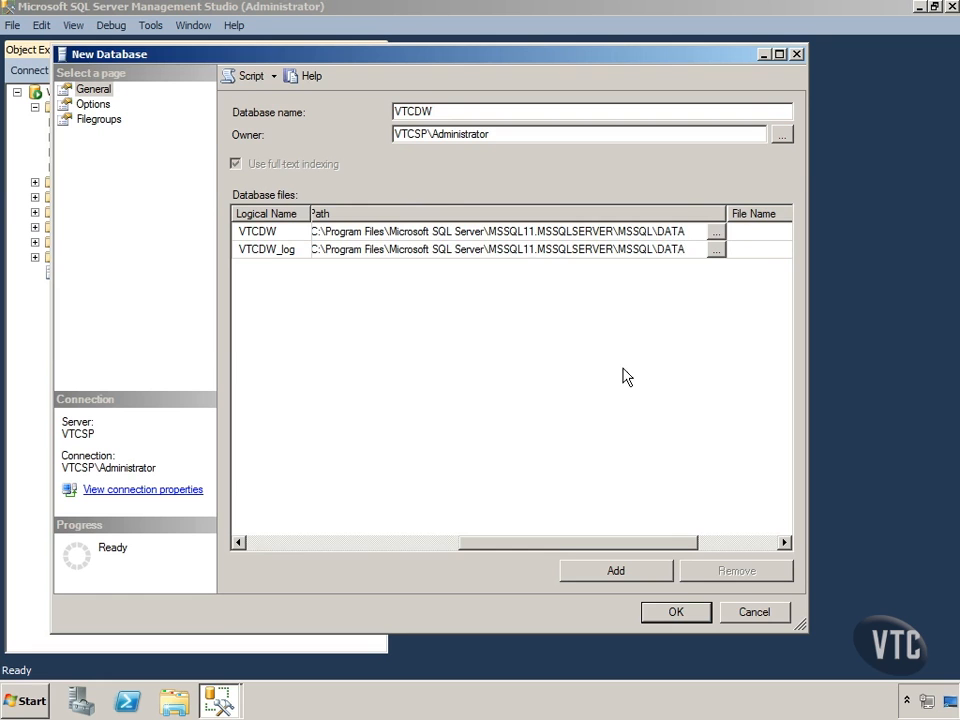
left_click_drag(647, 542, 711, 542)
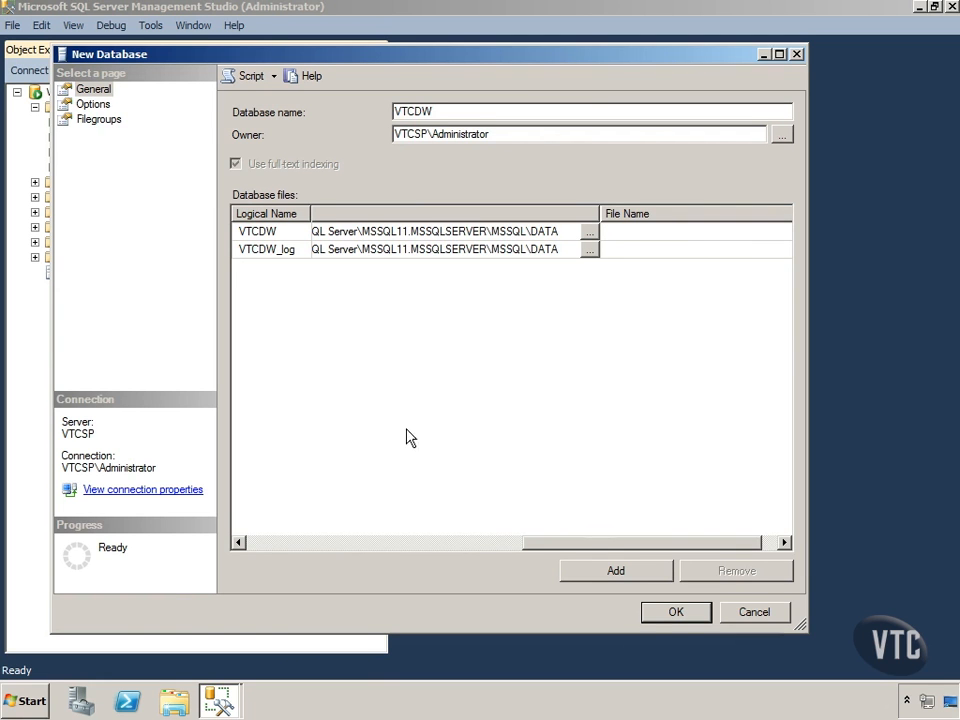
left_click_drag(517, 546, 242, 546)
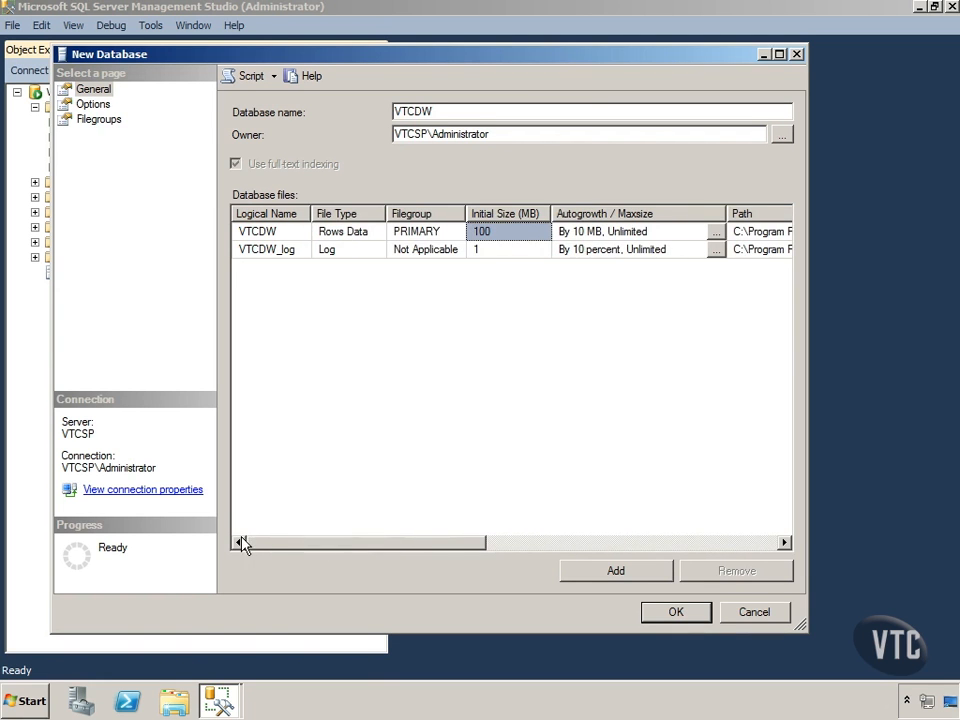
Set the new database's recovery model to Simple.
left_click(92, 103)
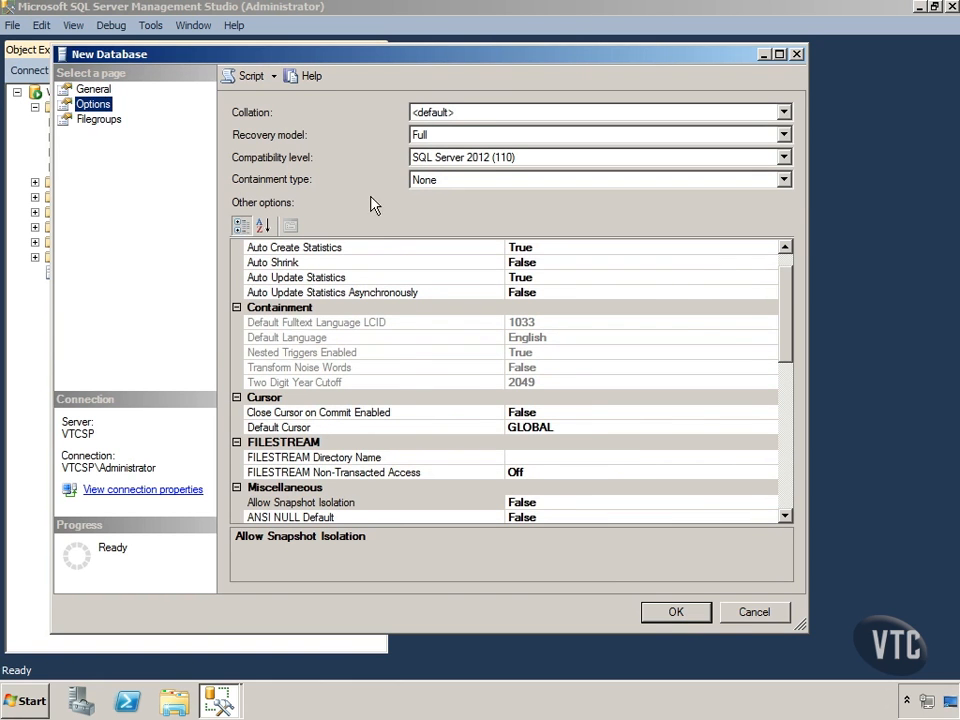
left_click(784, 134)
left_click(456, 177)
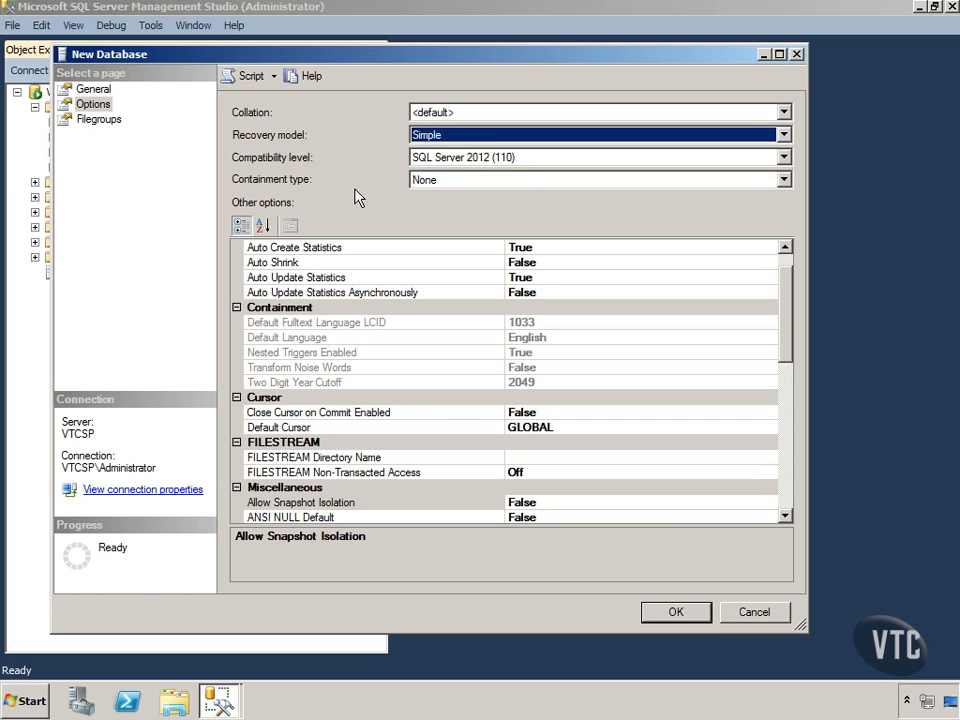
Review the filegroups and general settings, and create the VTCDW database.
left_click(99, 121)
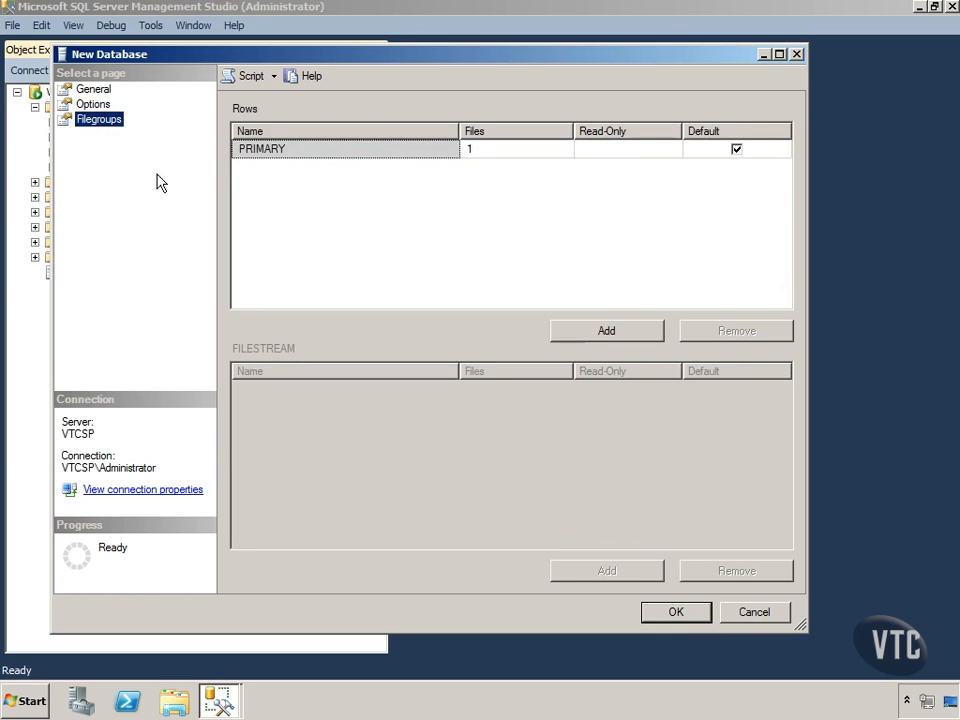
left_click(97, 90)
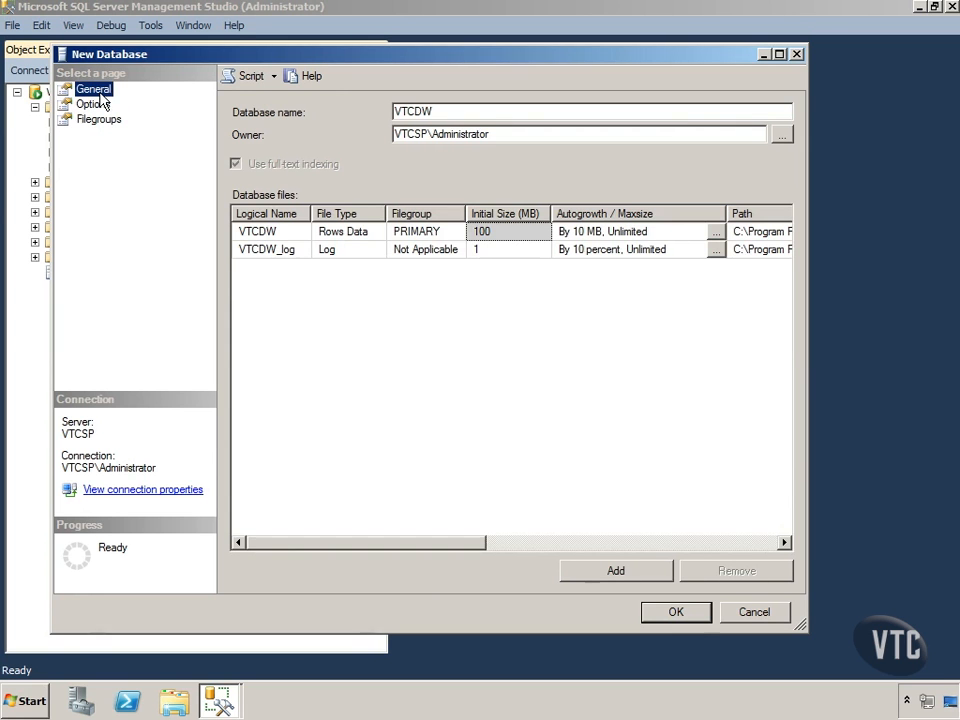
left_click(677, 613)
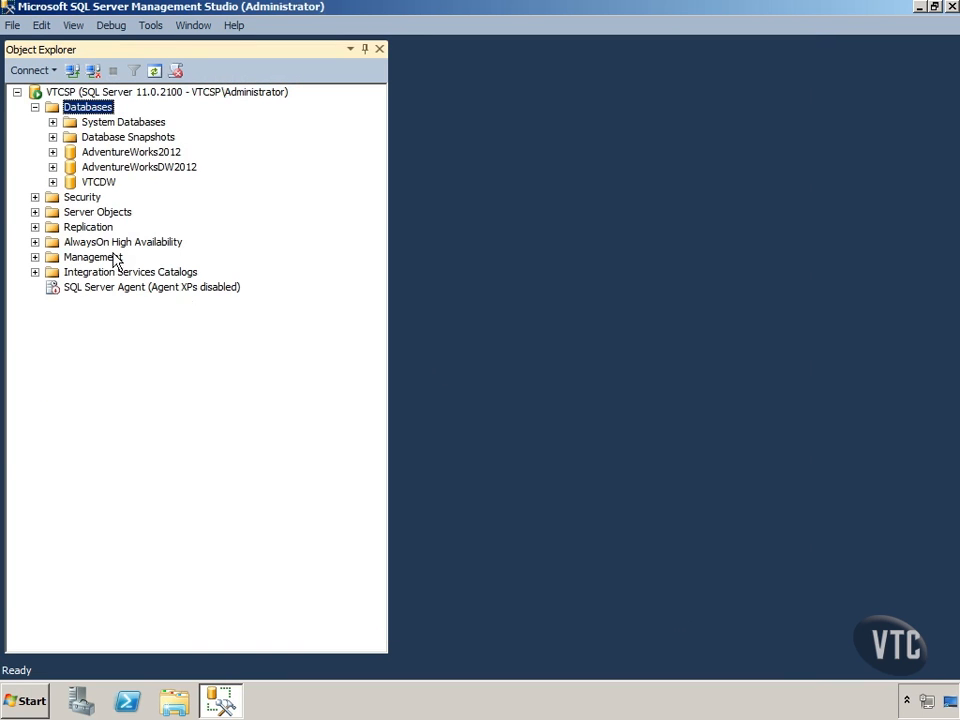
Expand the VTCDW database with its Tables and FileTables folders, and select the Tables folder.
left_click(52, 182)
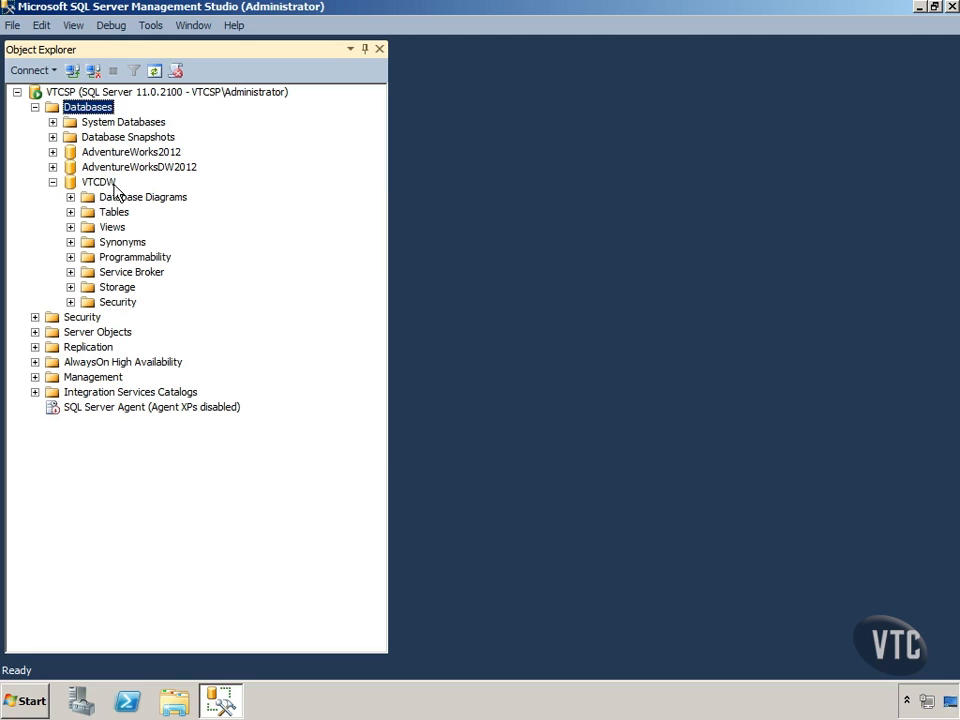
left_click(106, 185)
left_click(71, 212)
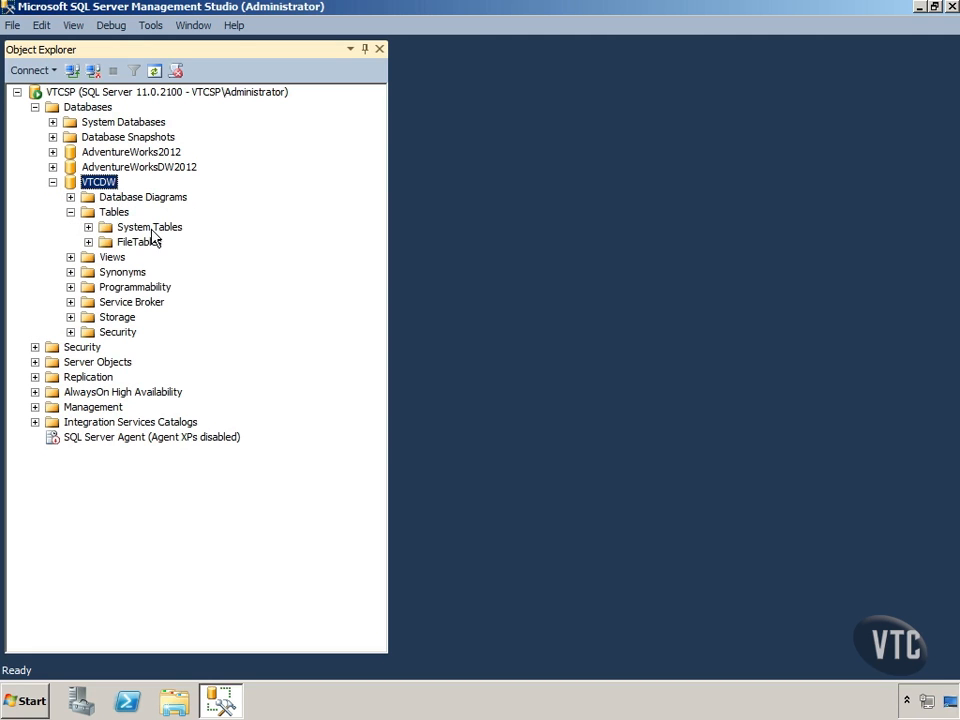
left_click(89, 243)
left_click(116, 245)
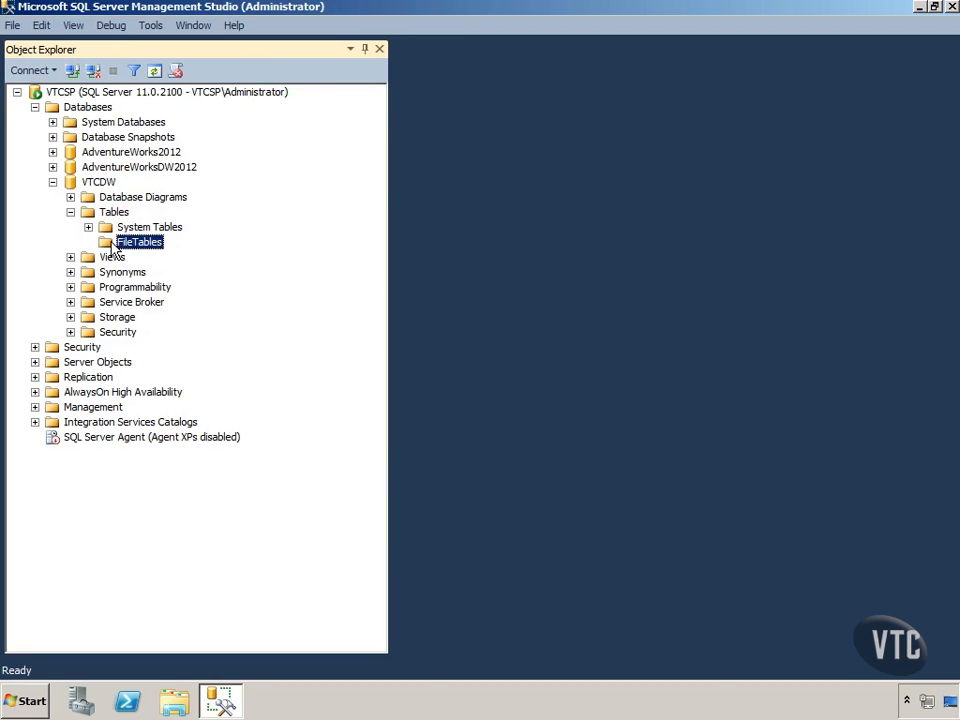
left_click(115, 216)
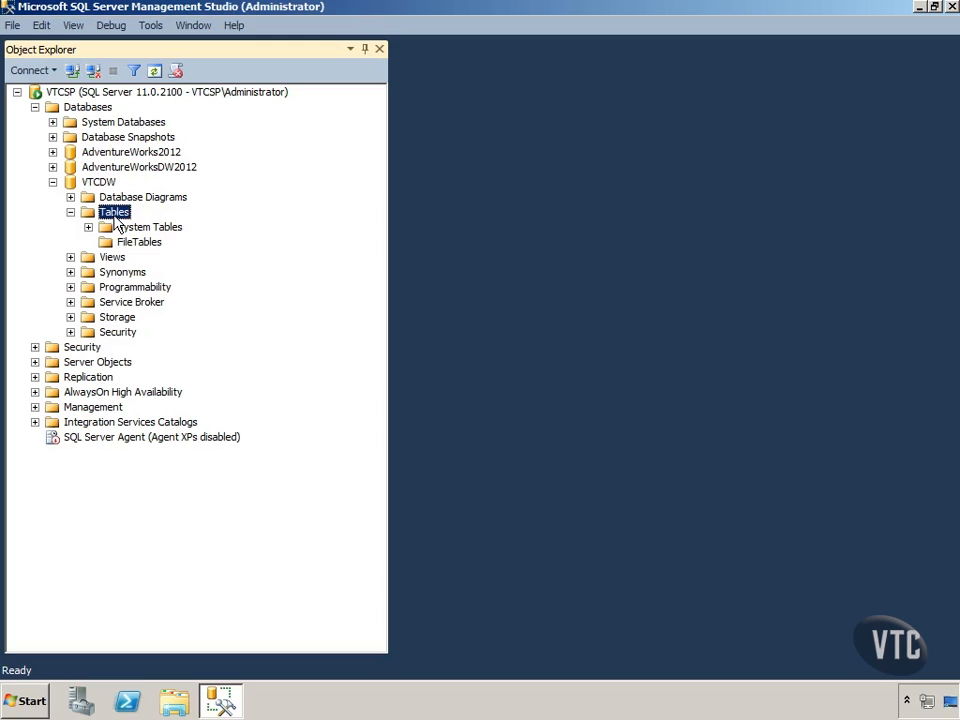